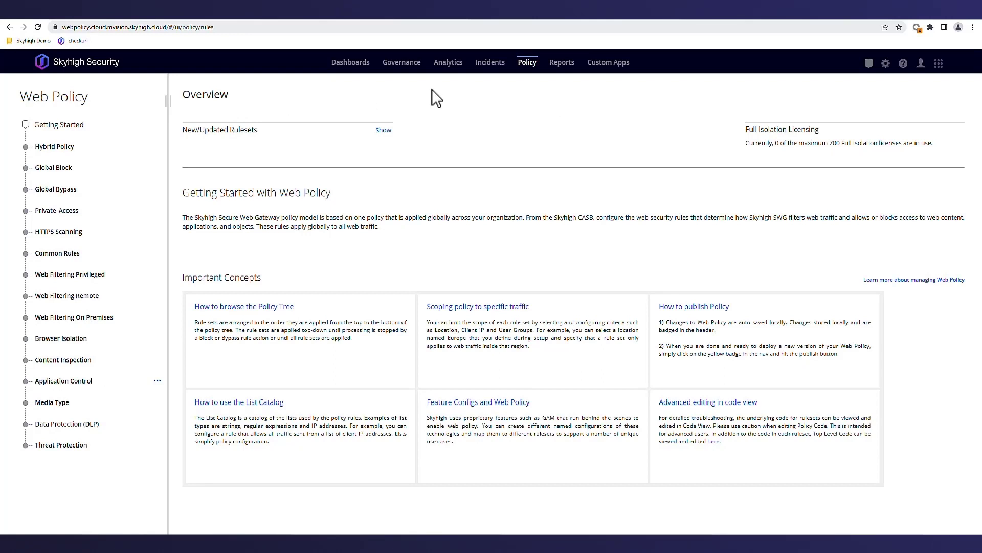
Open the Activity Control ruleset and review the blocked Twitter Upload and Dropbox Upload (Web) activities.
{"action": "left_click", "coordinate": [81, 383]}
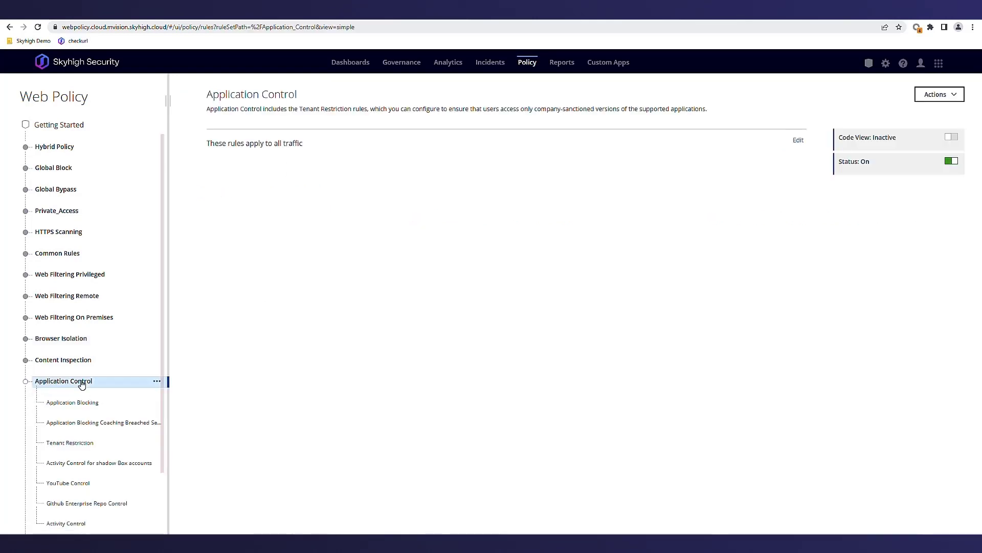
{"action": "left_click", "coordinate": [76, 527]}
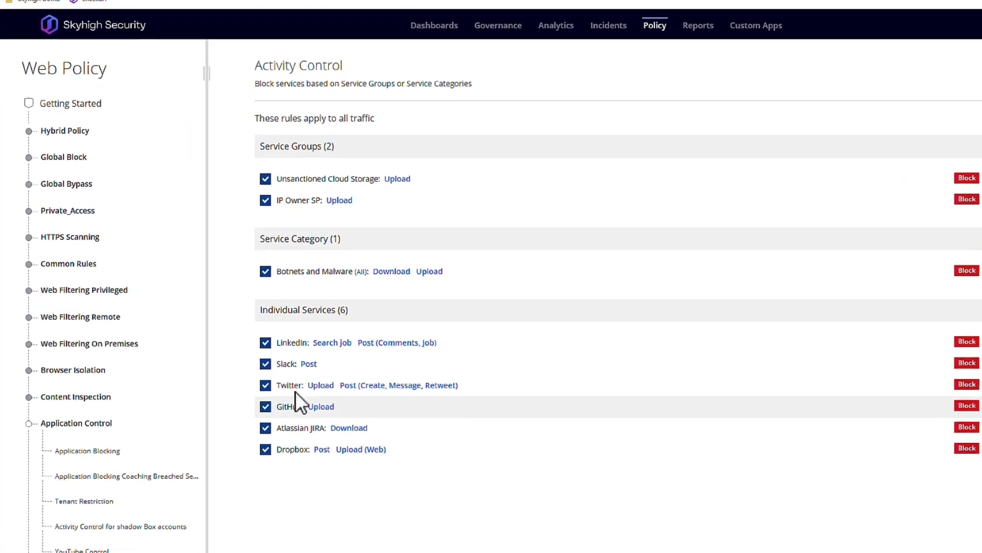
{"action": "left_click", "coordinate": [337, 395]}
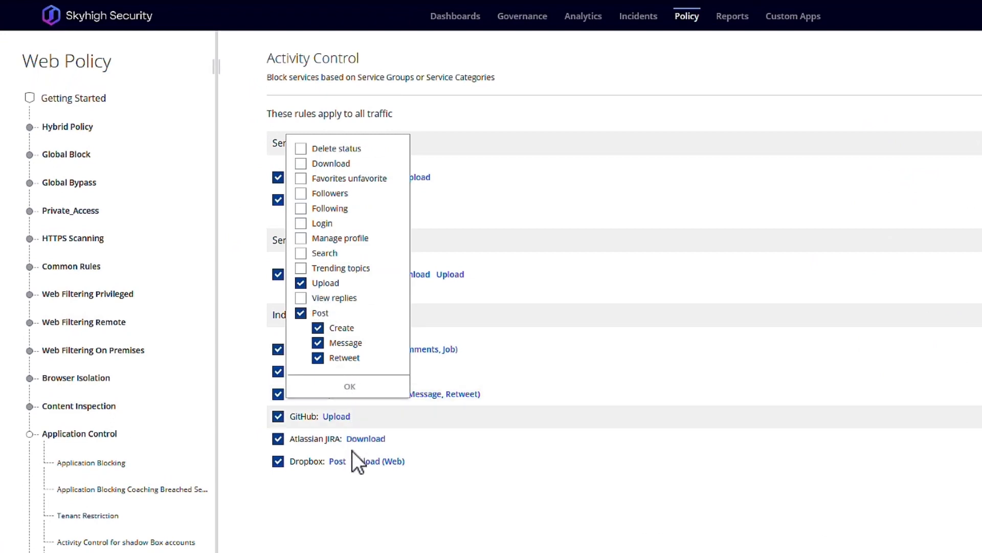
{"action": "left_click", "coordinate": [470, 462]}
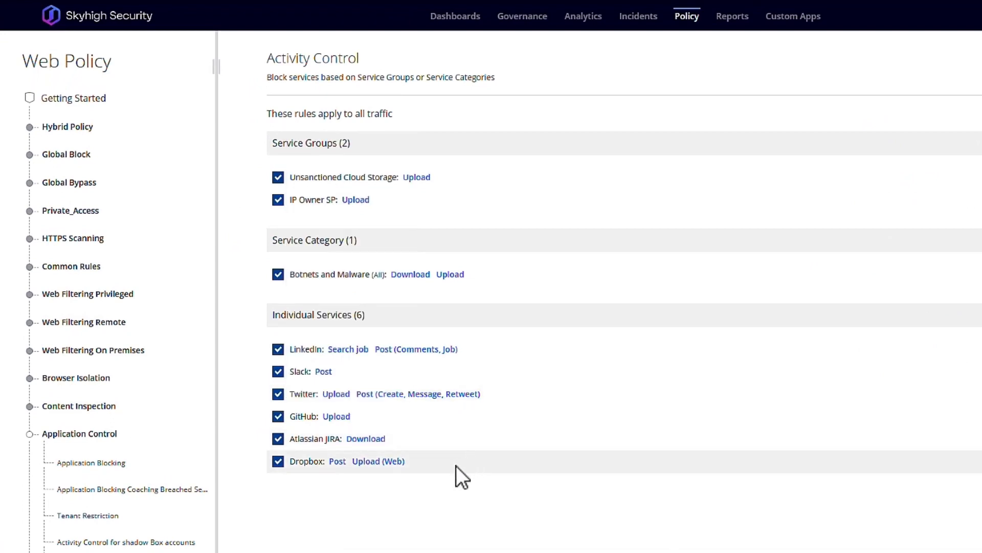
{"action": "left_click", "coordinate": [375, 462]}
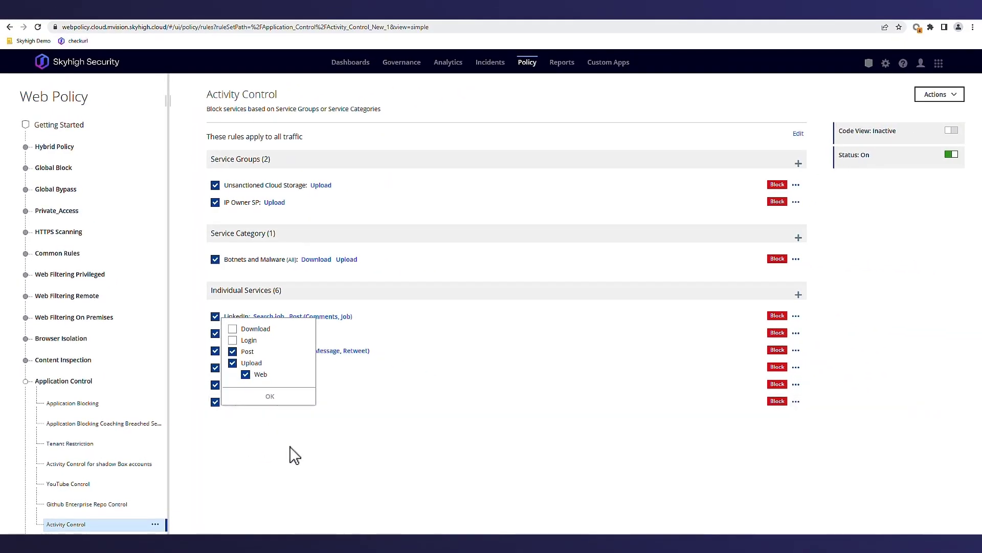
{"action": "left_click", "coordinate": [368, 525]}
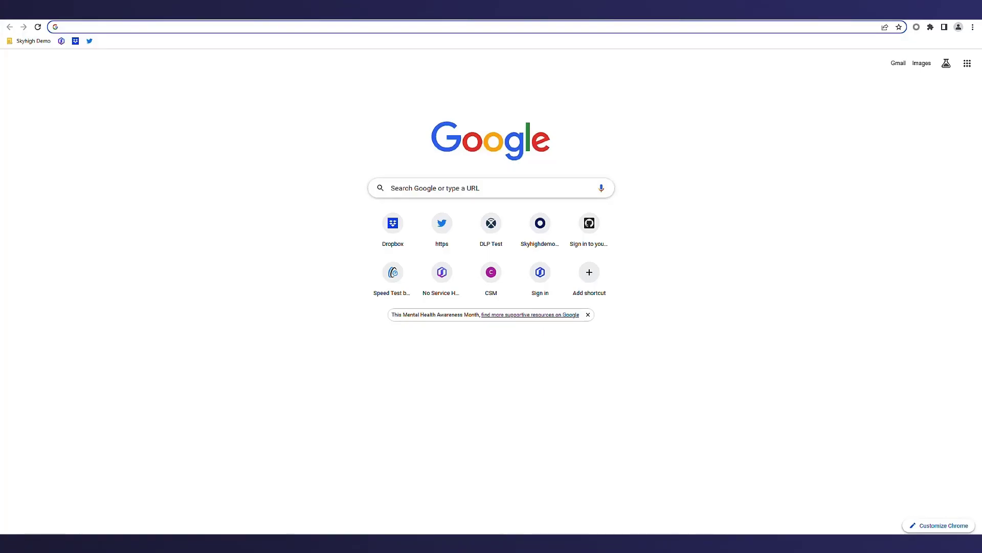
Try uploading notes.txt to Dropbox through Upload > Files, which fails with an error, then open a new tab.
{"action": "left_click", "coordinate": [75, 41]}
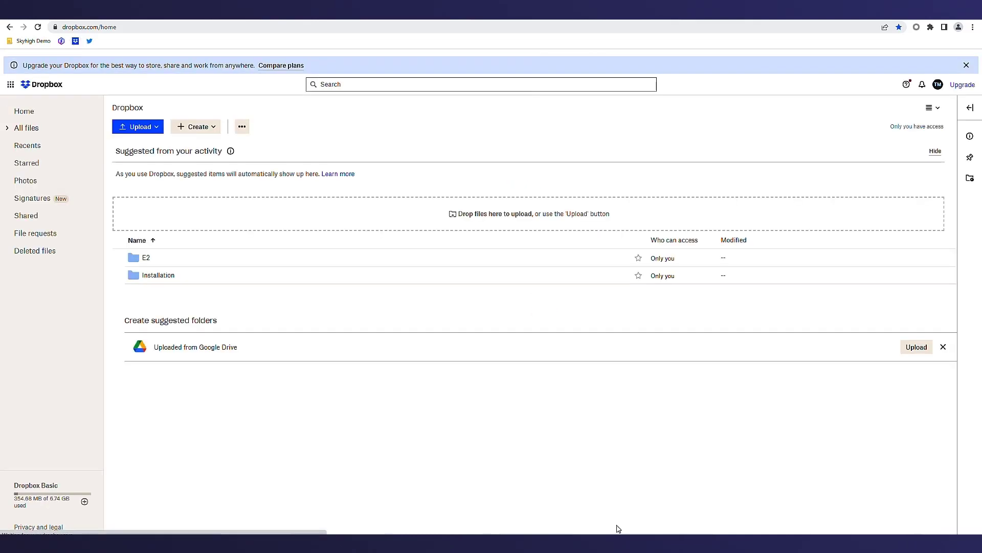
{"action": "left_click", "coordinate": [140, 131]}
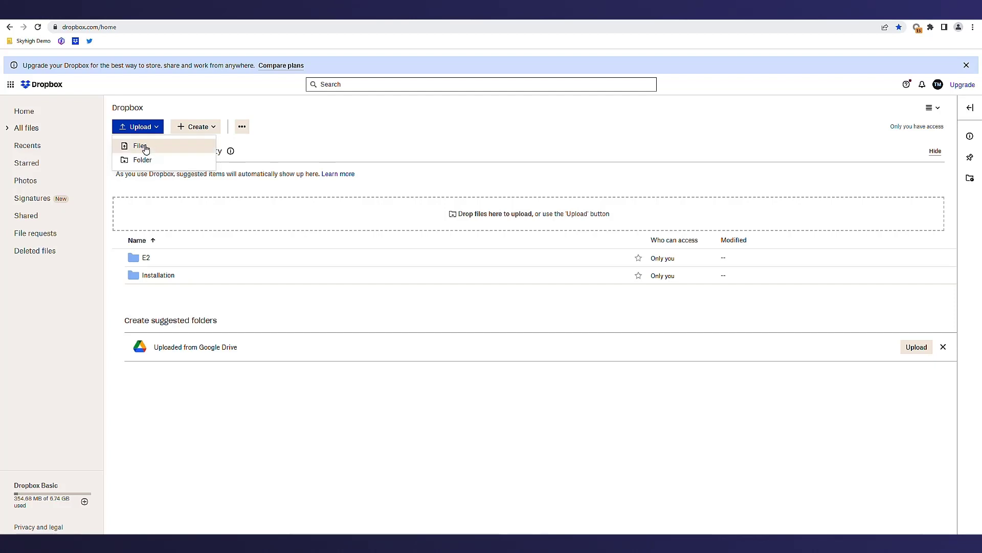
{"action": "left_click", "coordinate": [145, 149]}
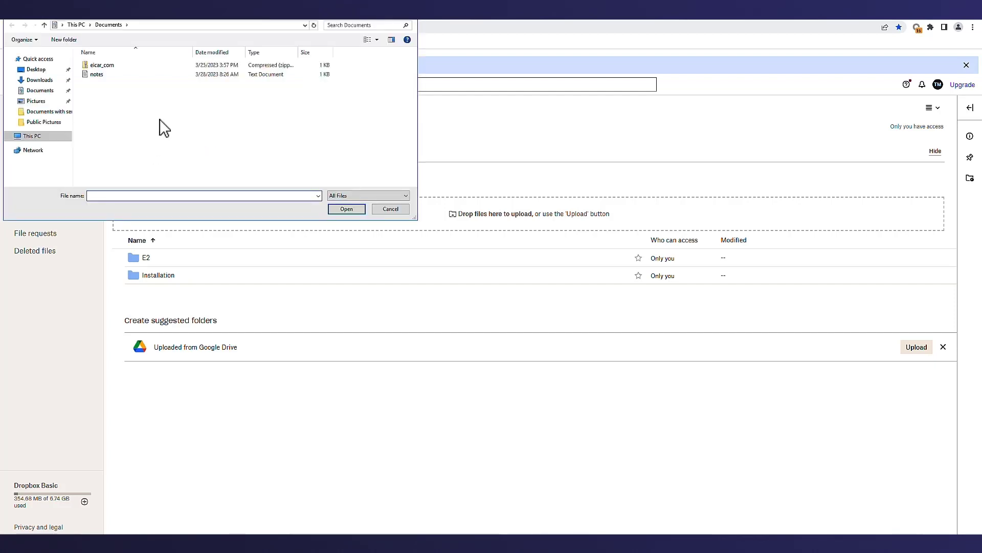
{"action": "double_click", "coordinate": [99, 77]}
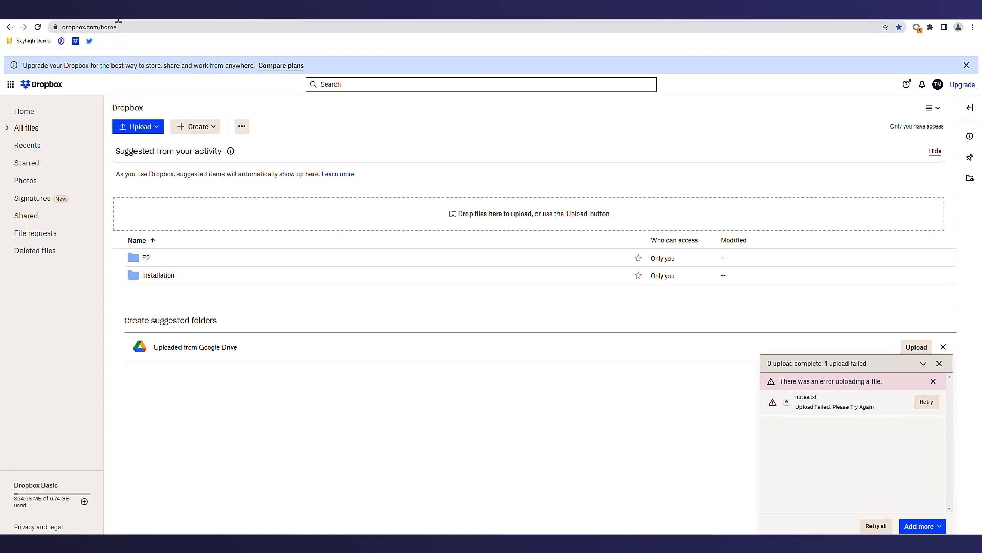
{"action": "key", "text": "ctrl+t"}
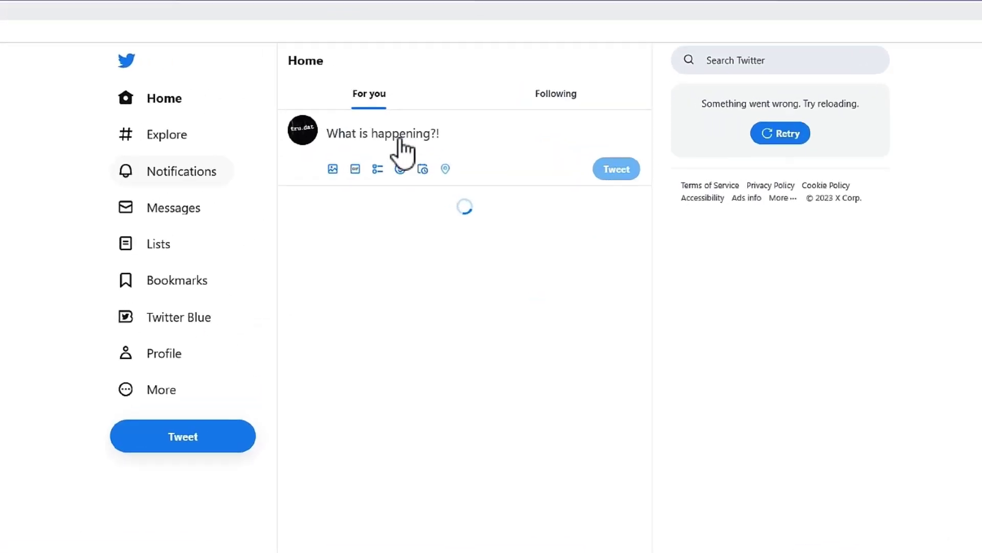
Type 'Hello World' into Twitter's 'What is happening?!' compose box.
{"action": "left_click", "coordinate": [397, 150]}
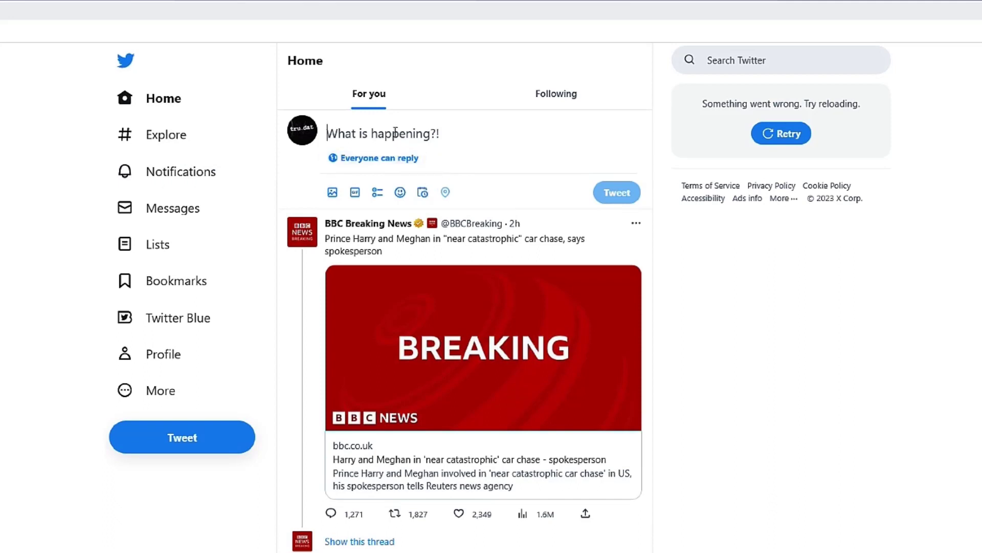
{"action": "type", "text": "Hello W"}
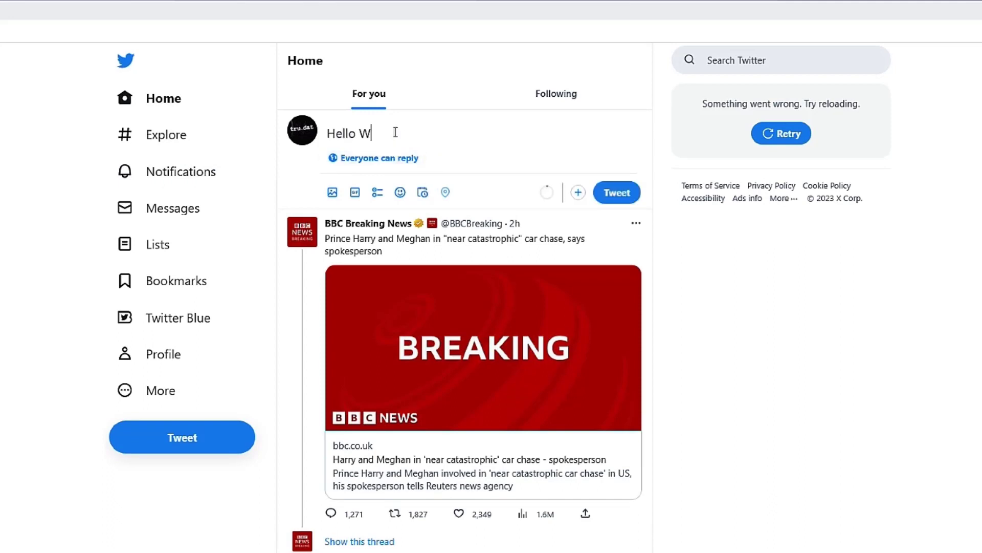
{"action": "type", "text": "orld"}
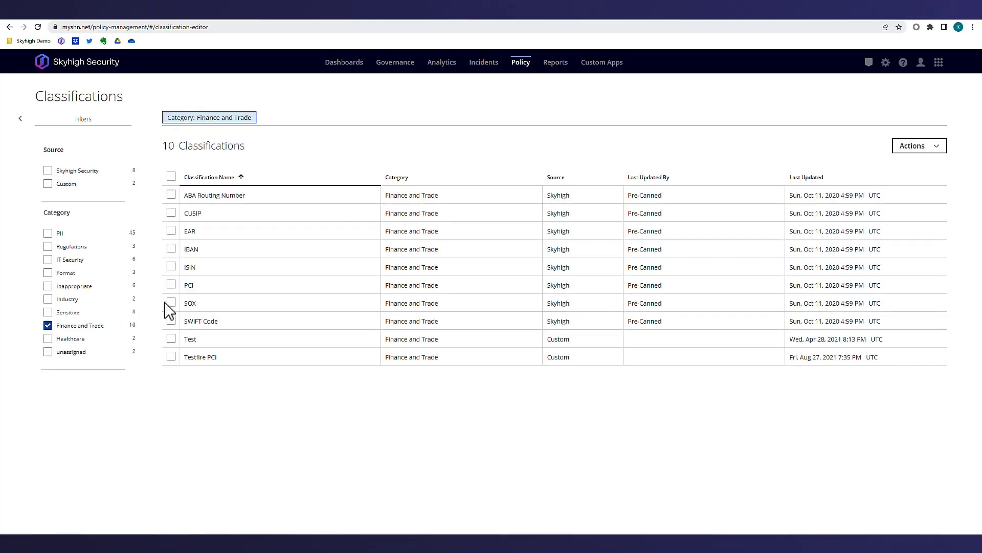
{"action": "left_click", "coordinate": [211, 291]}
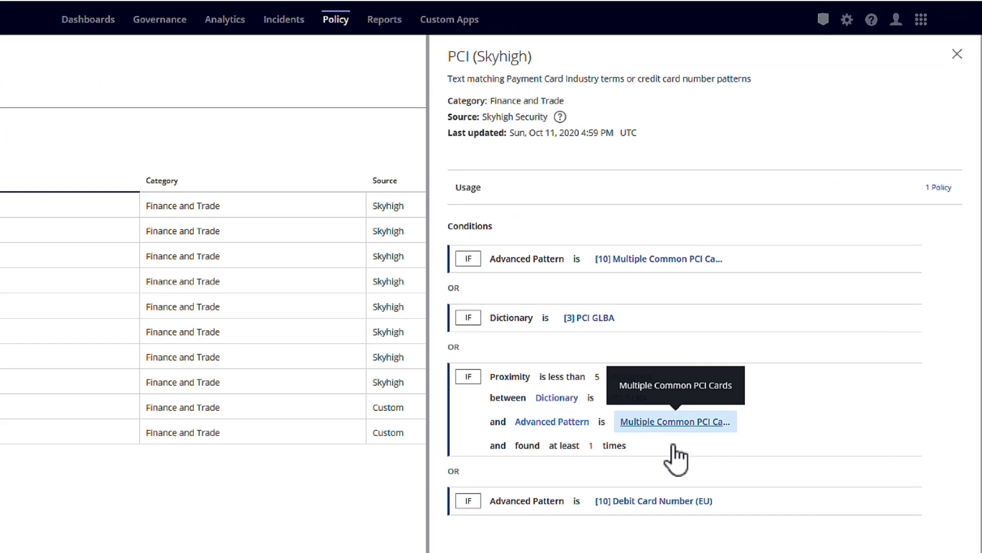
{"action": "left_click", "coordinate": [660, 258]}
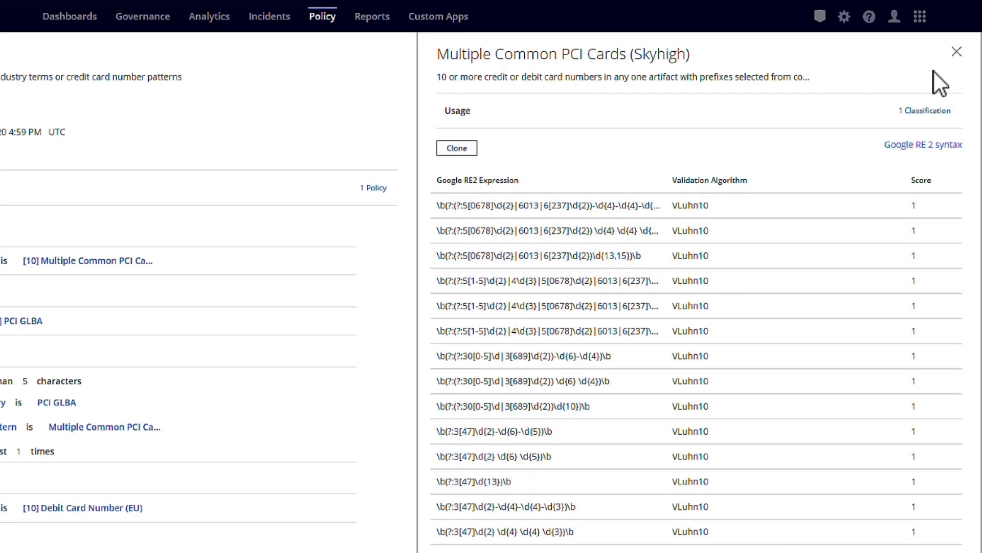
{"action": "left_click", "coordinate": [956, 52]}
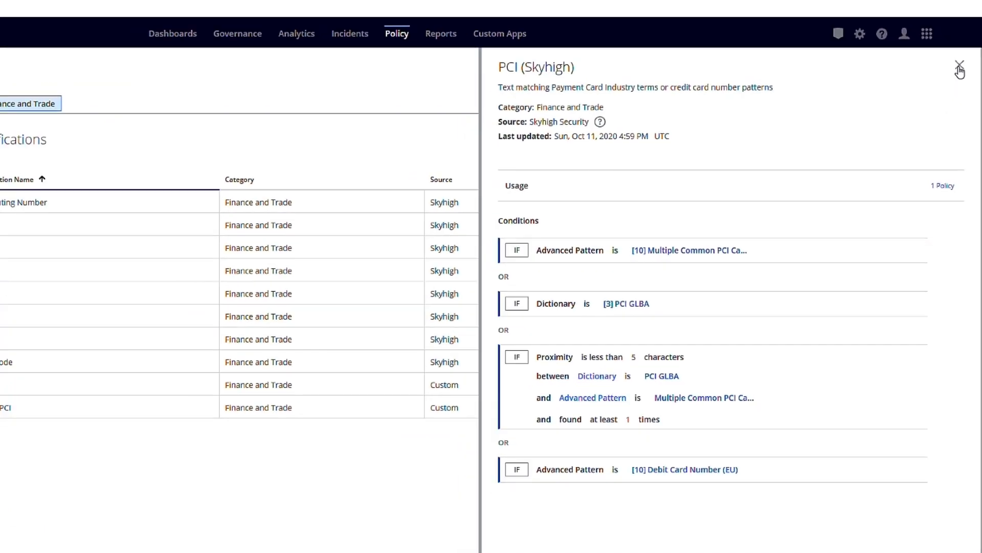
{"action": "left_click", "coordinate": [957, 55]}
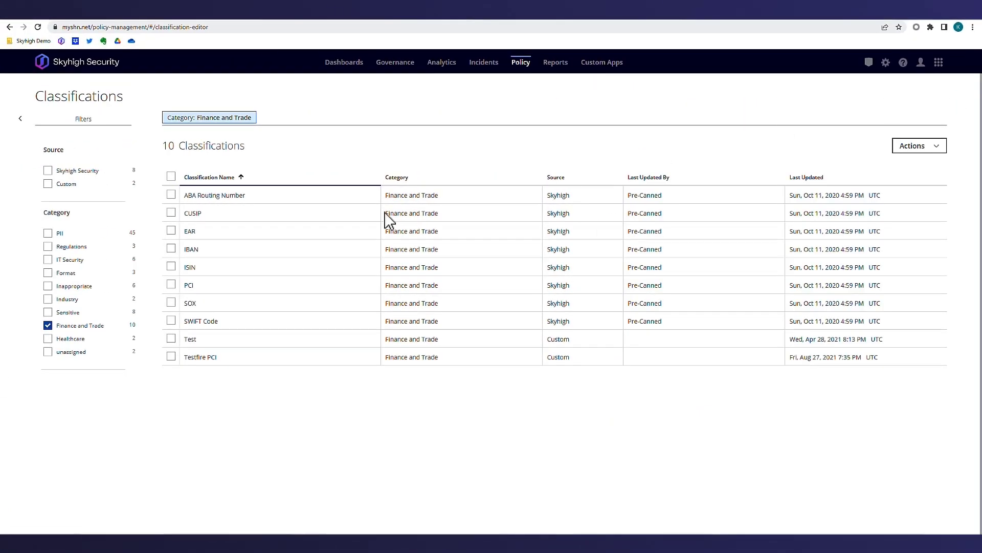
Filter classifications to Source: Custom and inspect the columns Customer PII Data (EDM) matches.
{"action": "left_click", "coordinate": [48, 325]}
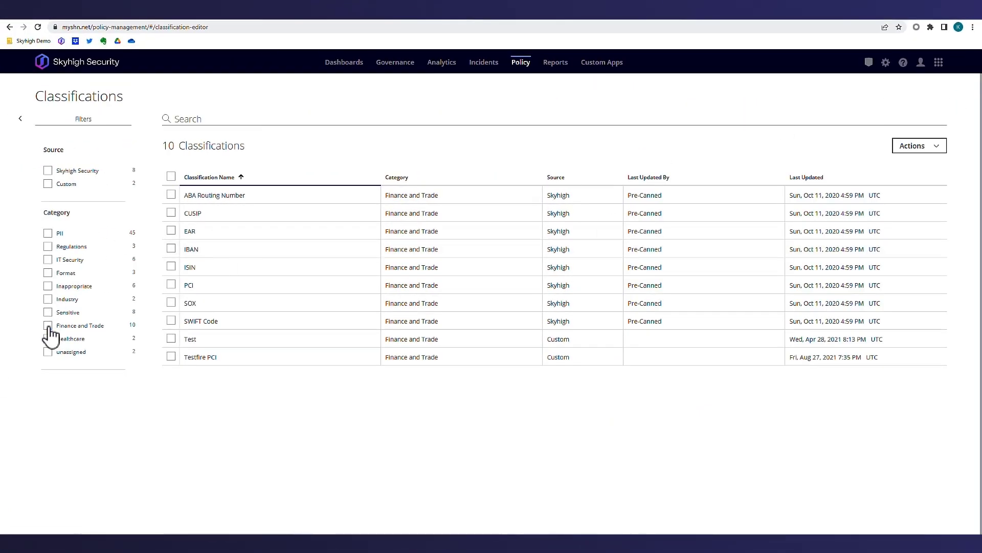
{"action": "left_click", "coordinate": [47, 184]}
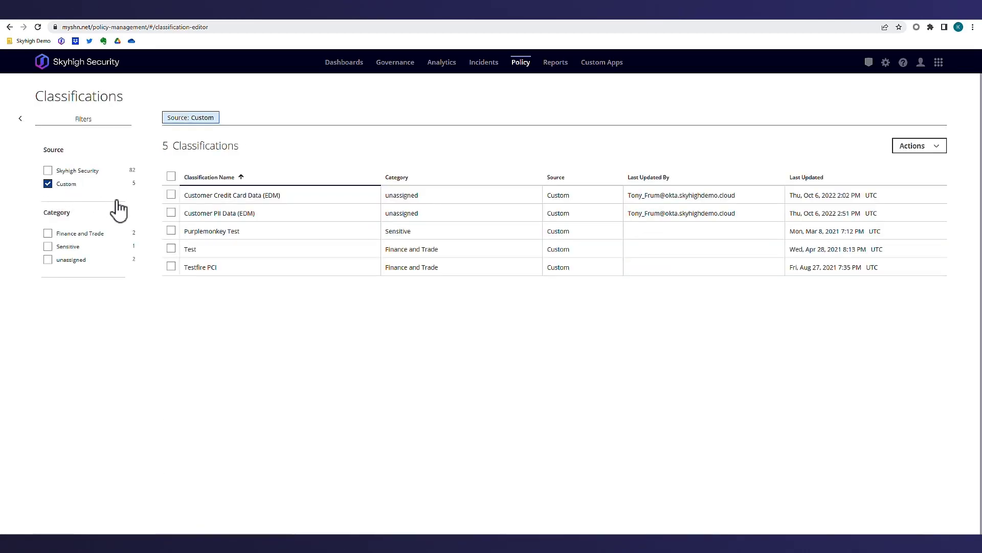
{"action": "left_click", "coordinate": [229, 214]}
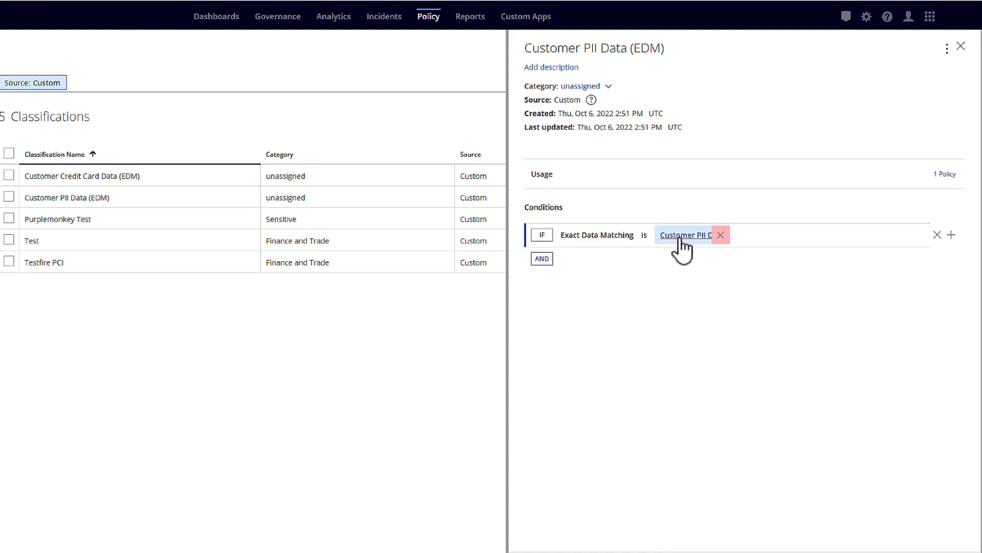
{"action": "left_click", "coordinate": [680, 237]}
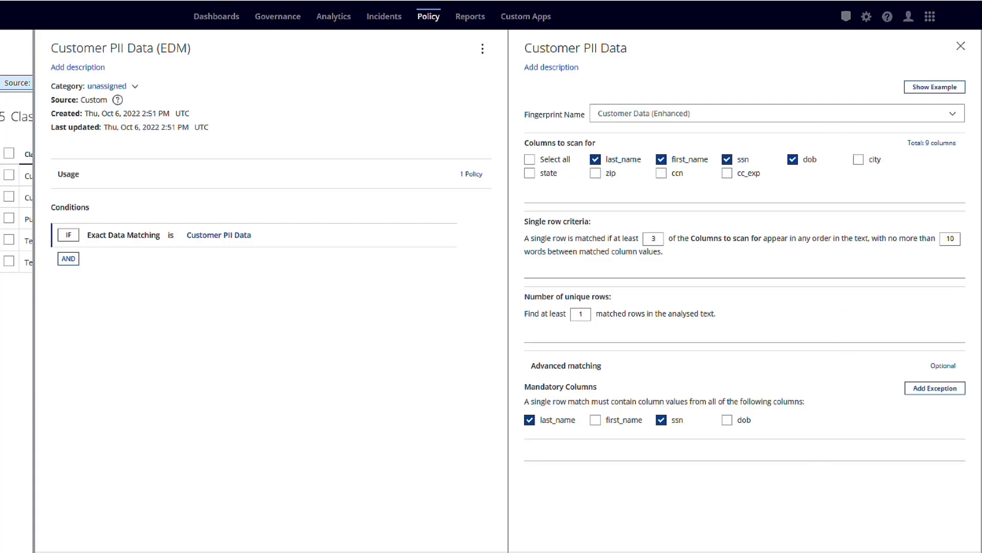
{"action": "left_click", "coordinate": [961, 47]}
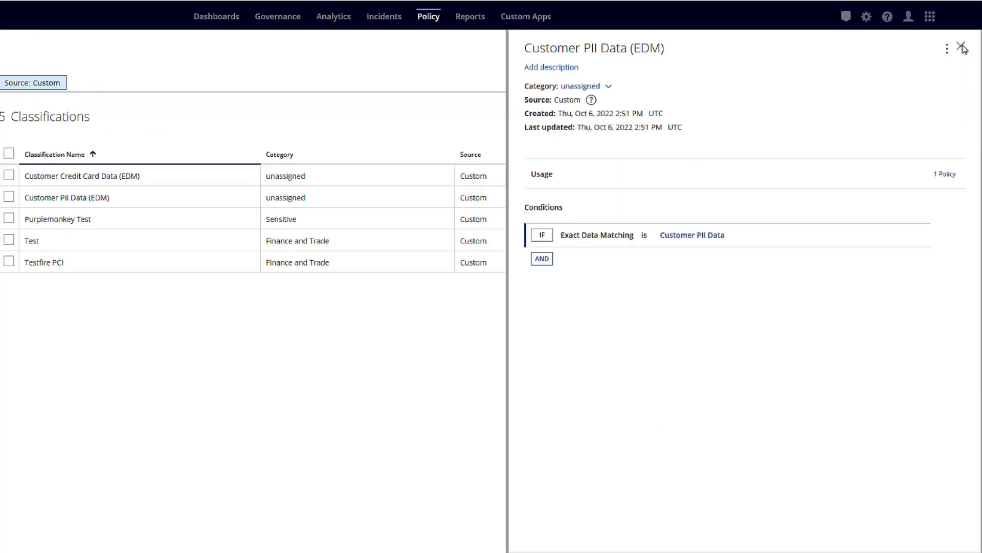
{"action": "left_click", "coordinate": [961, 48]}
Go to DLP policies and exit the Block Customer PII (EDM) wizard after reviewing it as Critical/Block.
{"action": "left_click", "coordinate": [432, 18]}
{"action": "mouse_move", "coordinate": [440, 45]}
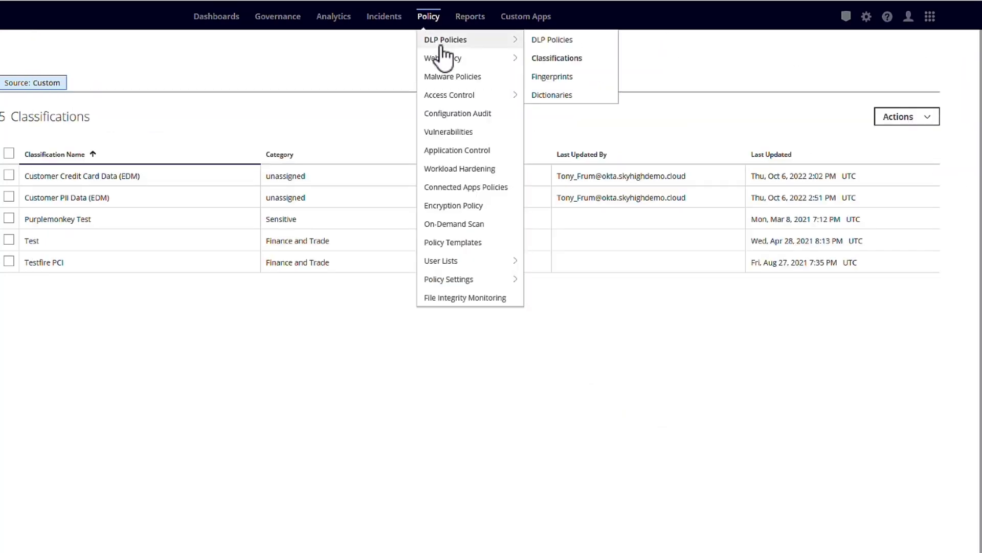
{"action": "left_click", "coordinate": [557, 43]}
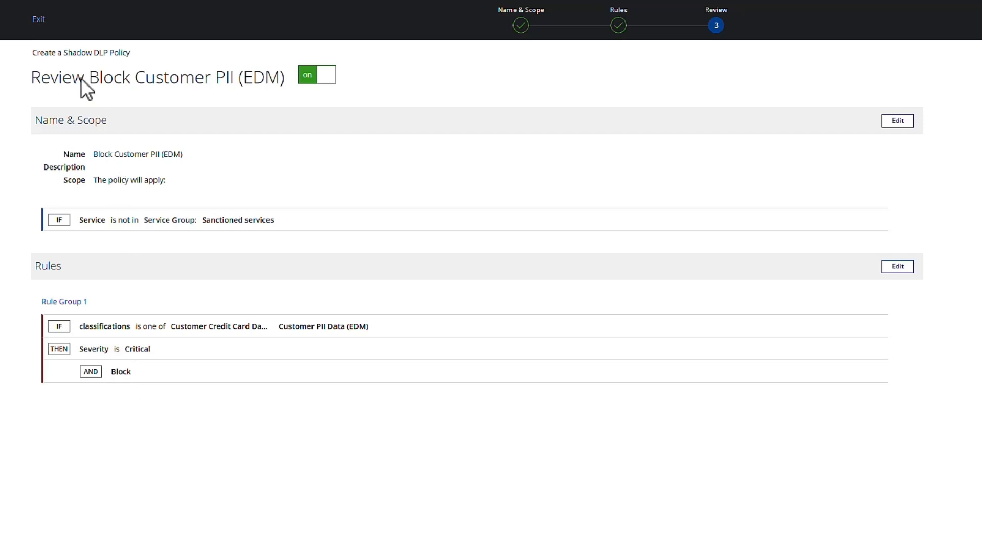
{"action": "left_click", "coordinate": [39, 20]}
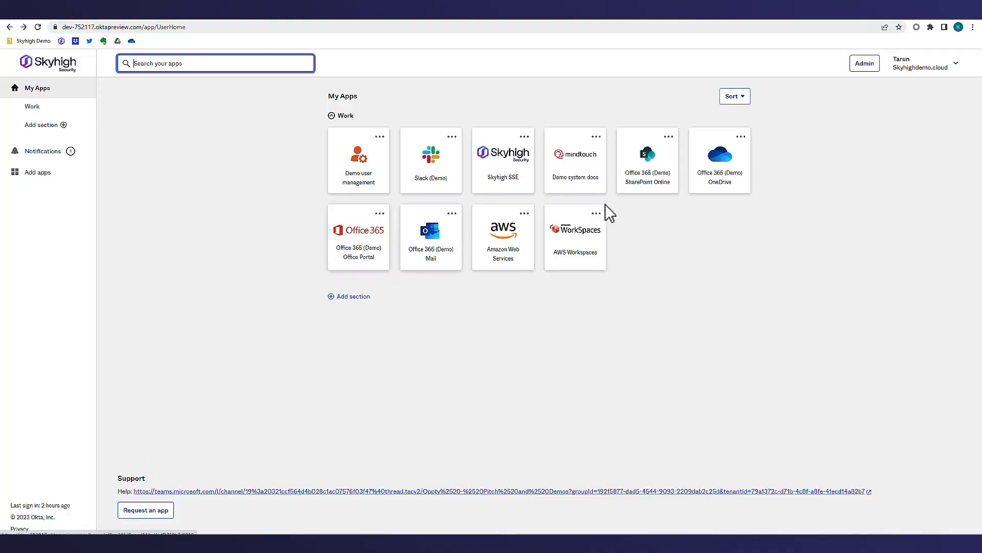
Launch the Office 365 (Demo) OneDrive tile from Okta My Apps.
{"action": "left_click", "coordinate": [718, 176]}
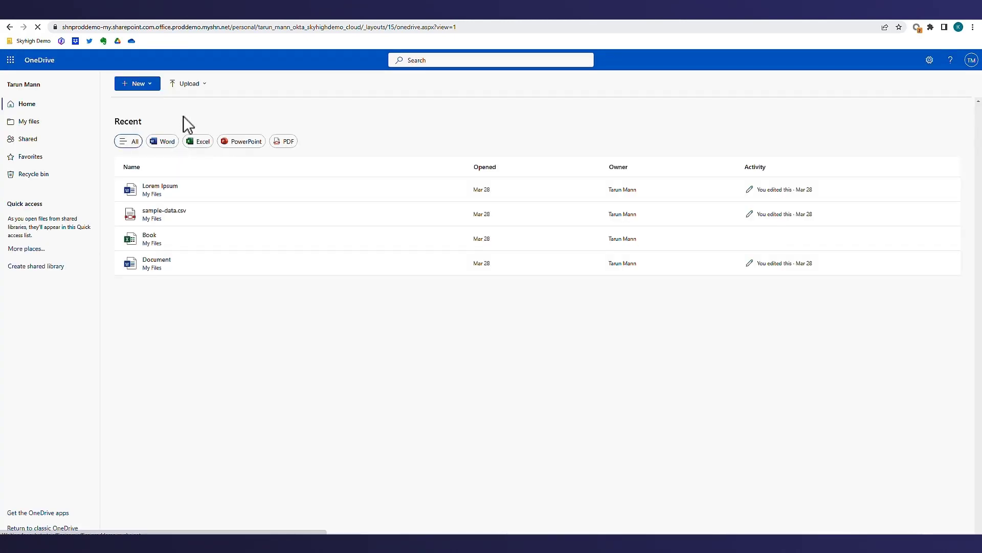
{"action": "left_click", "coordinate": [30, 123]}
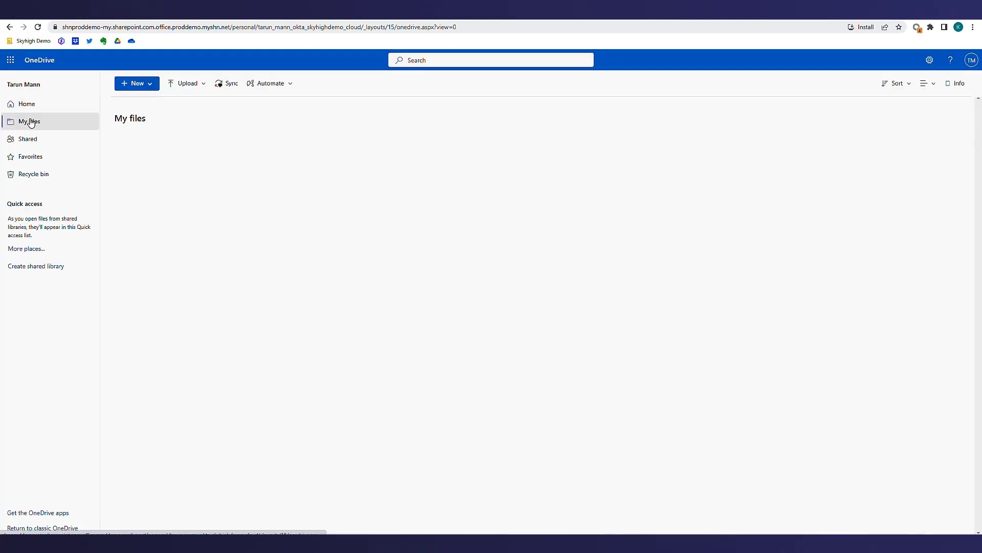
{"action": "left_click", "coordinate": [188, 85]}
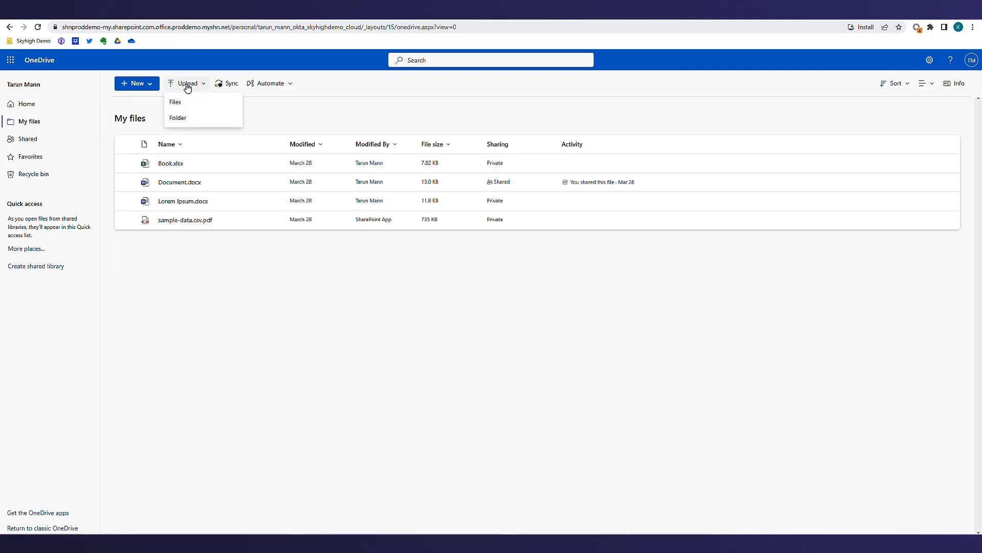
{"action": "left_click", "coordinate": [177, 103]}
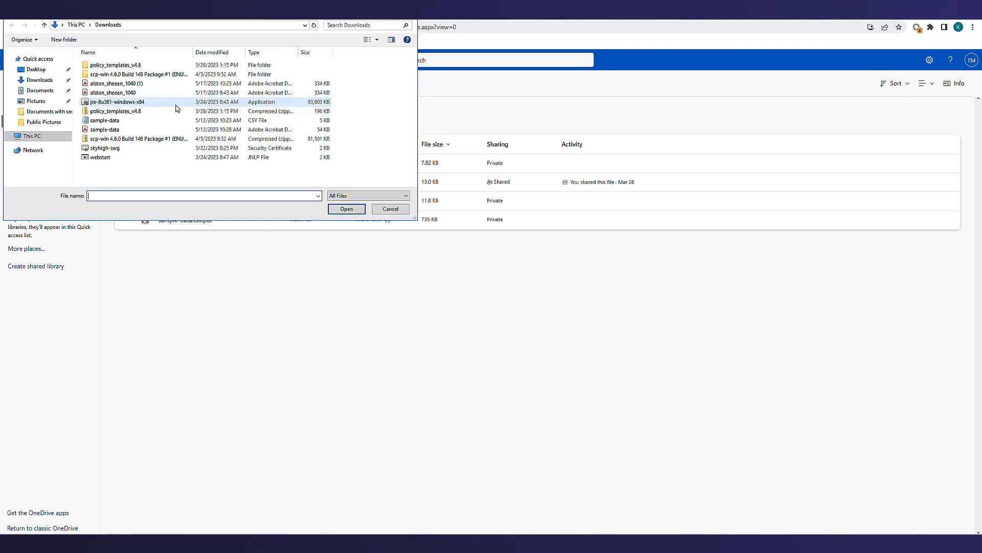
{"action": "double_click", "coordinate": [118, 94]}
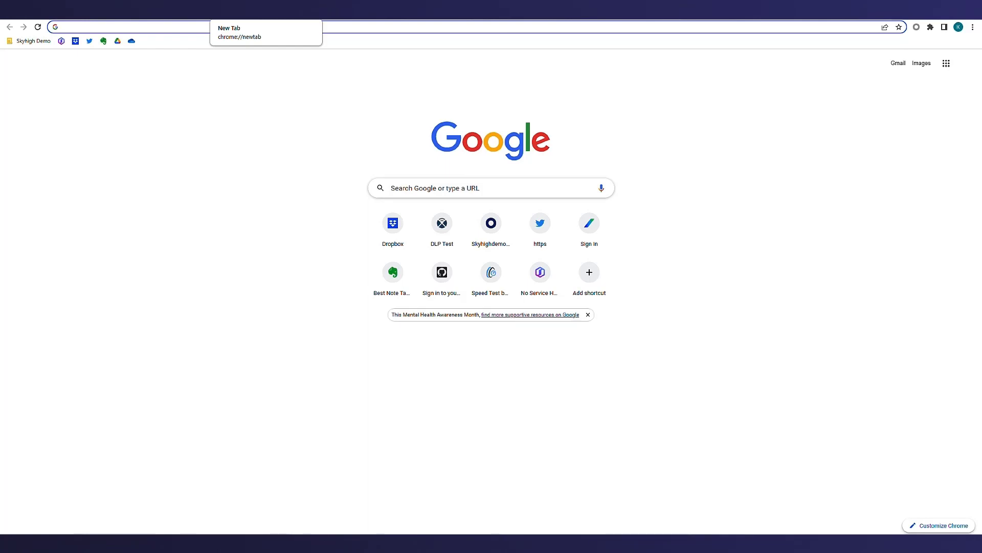
{"action": "left_click", "coordinate": [117, 42]}
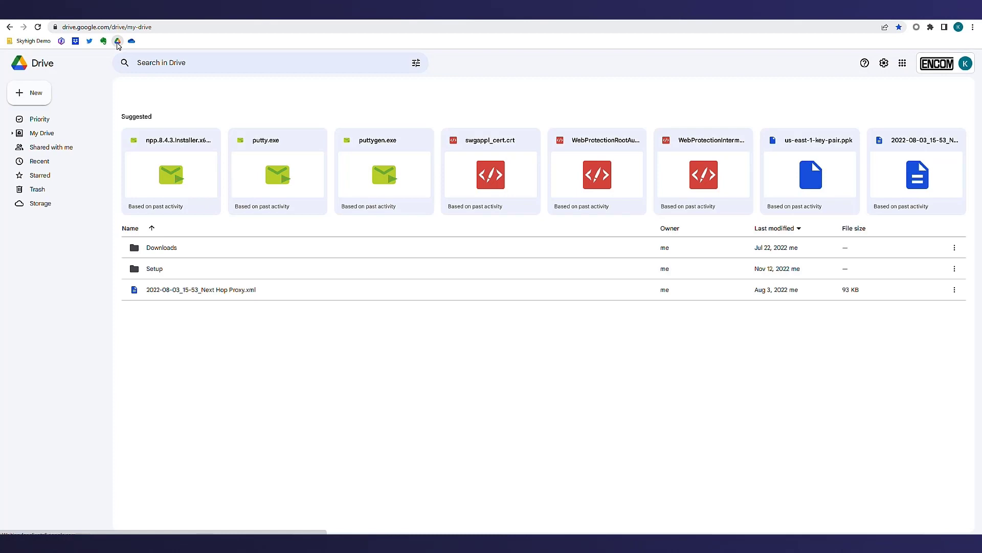
{"action": "left_click", "coordinate": [30, 99]}
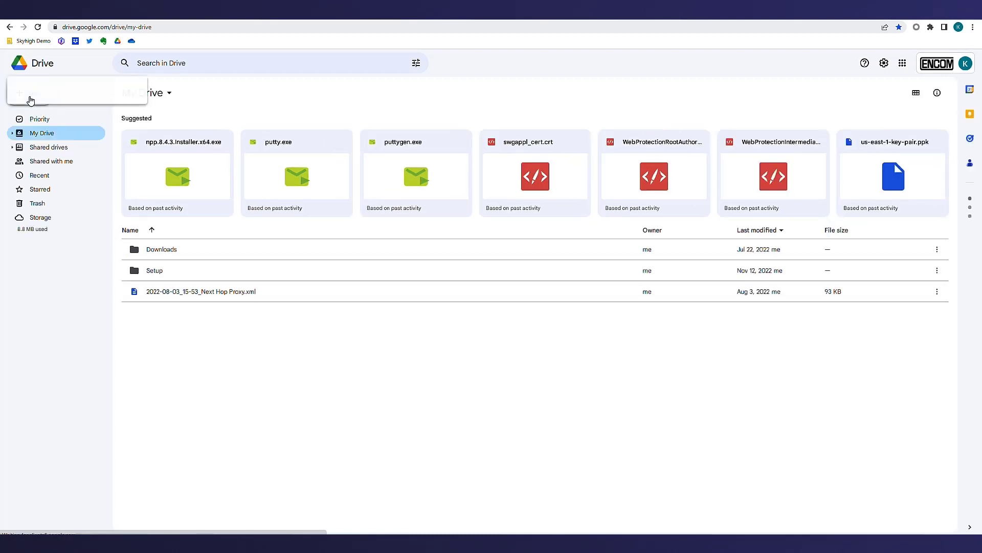
{"action": "left_click", "coordinate": [48, 118]}
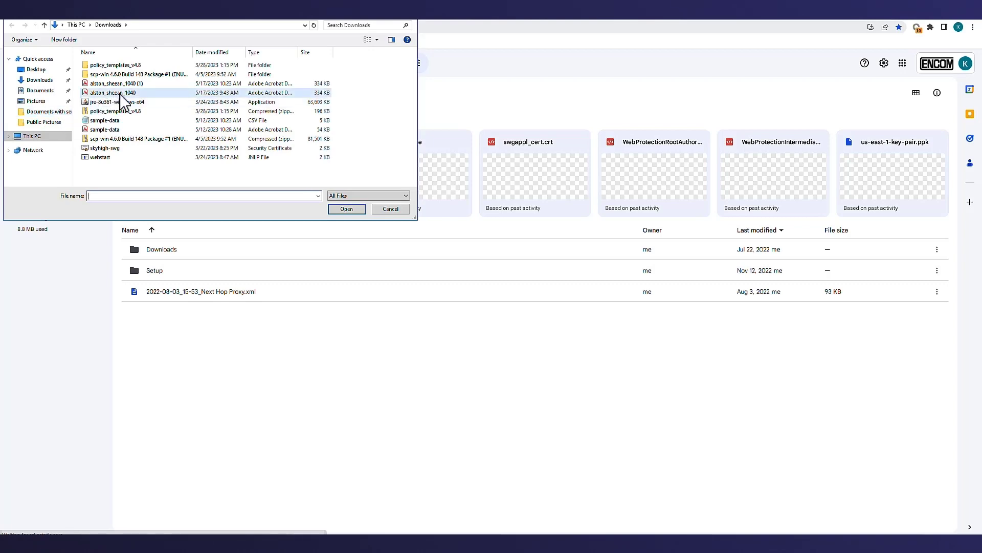
{"action": "double_click", "coordinate": [121, 93]}
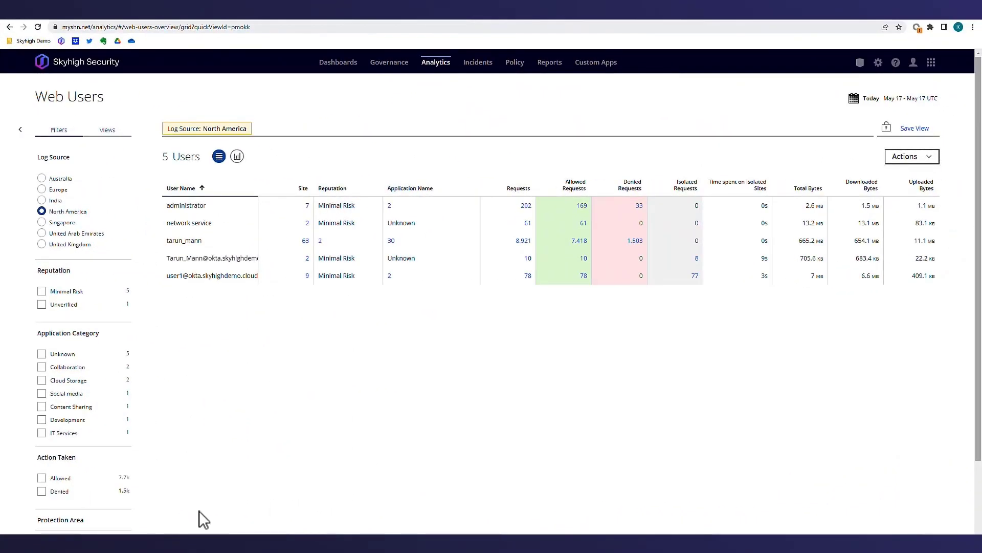
Filter Web Users to Denied, list the user's denied sites, and inspect dropbox.com's denied requests.
{"action": "left_click", "coordinate": [41, 491]}
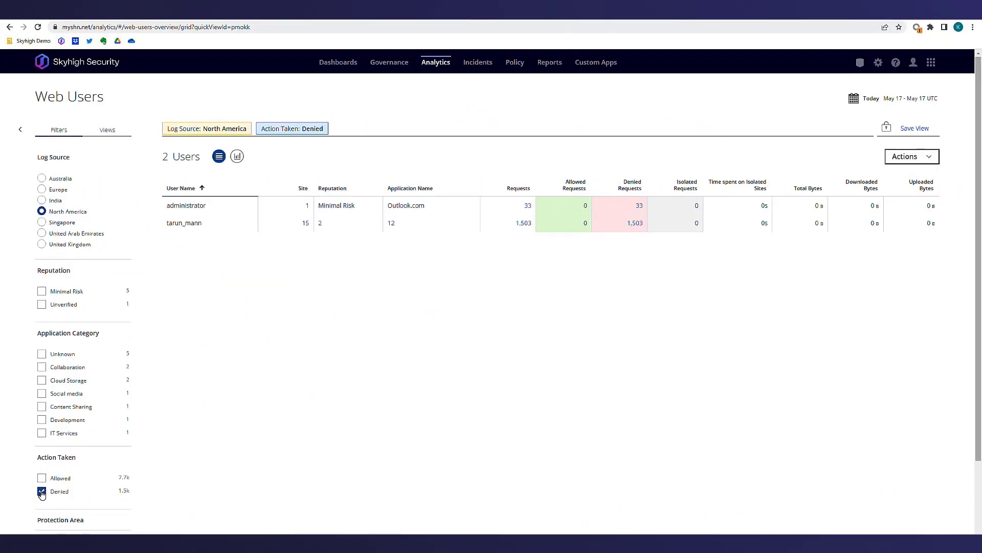
{"action": "left_click", "coordinate": [305, 225]}
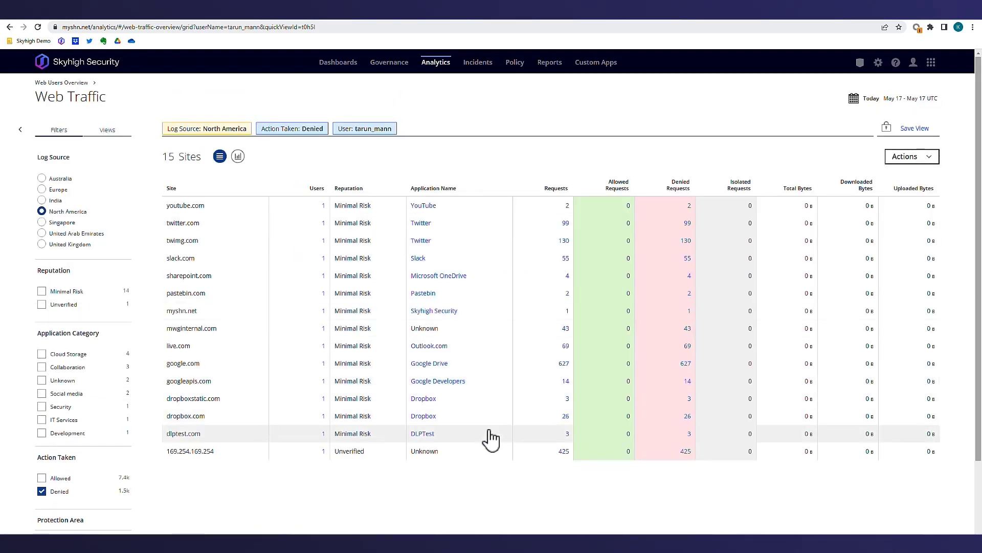
{"action": "left_click", "coordinate": [687, 417]}
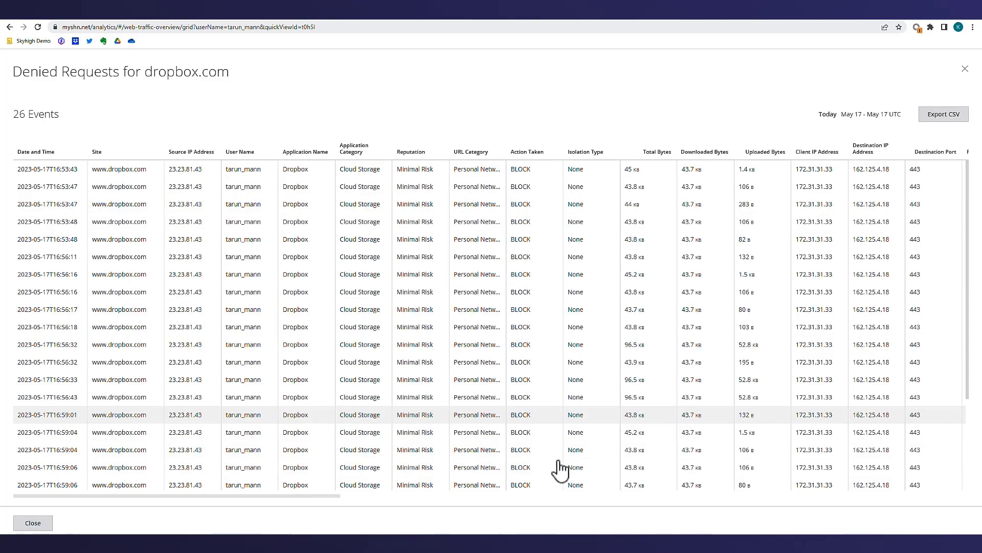
{"action": "left_click_drag", "start_coordinate": [333, 497], "coordinate": [544, 501]}
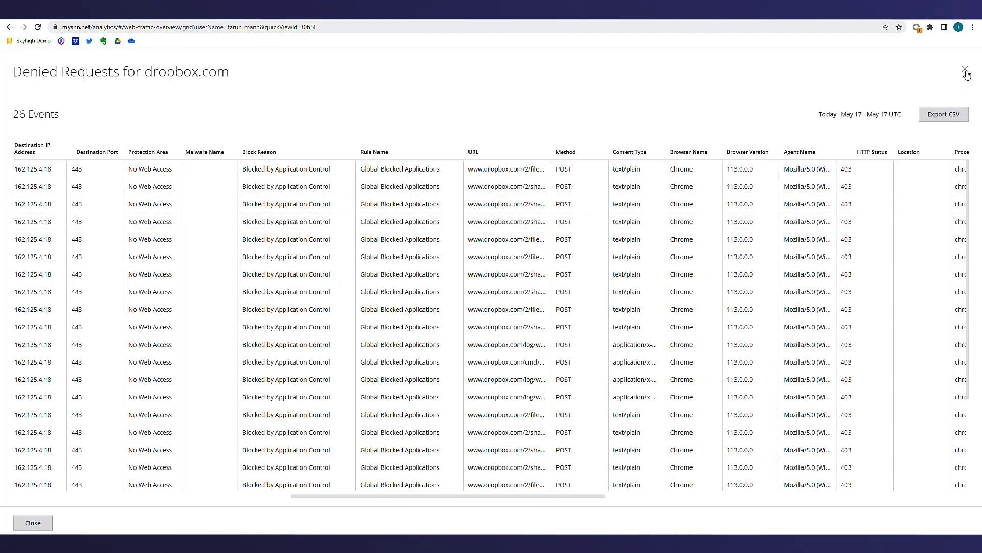
{"action": "left_click", "coordinate": [966, 70]}
Open Incidents > Policy Incidents to list the 8 blocked Shadow/Web DLP incidents.
{"action": "left_click", "coordinate": [514, 63]}
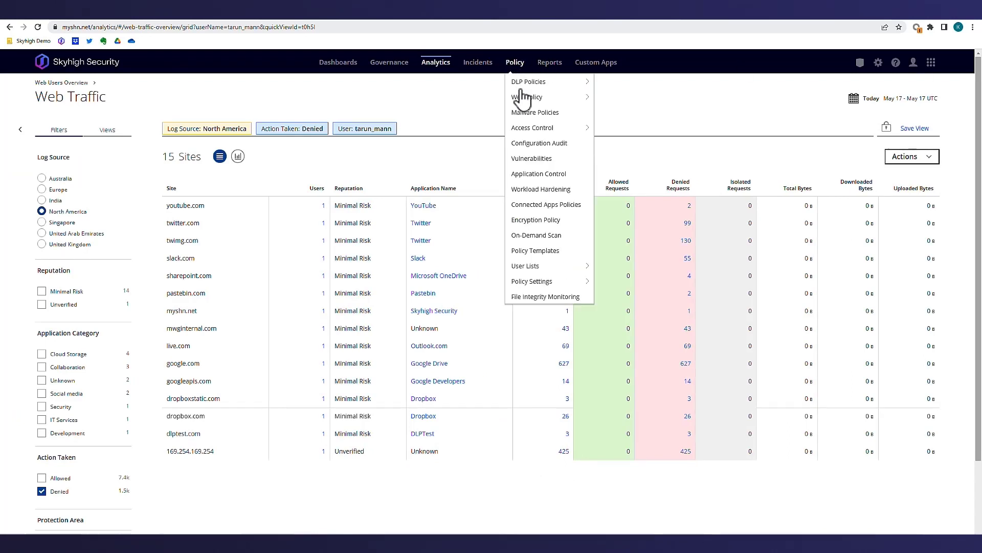
{"action": "mouse_move", "coordinate": [481, 78]}
{"action": "mouse_move", "coordinate": [490, 100]}
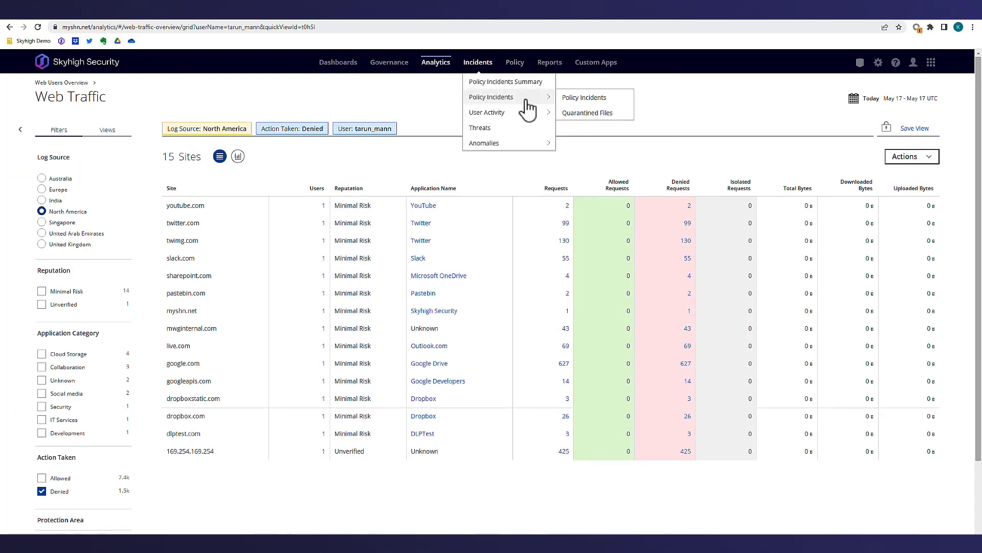
{"action": "left_click", "coordinate": [579, 101]}
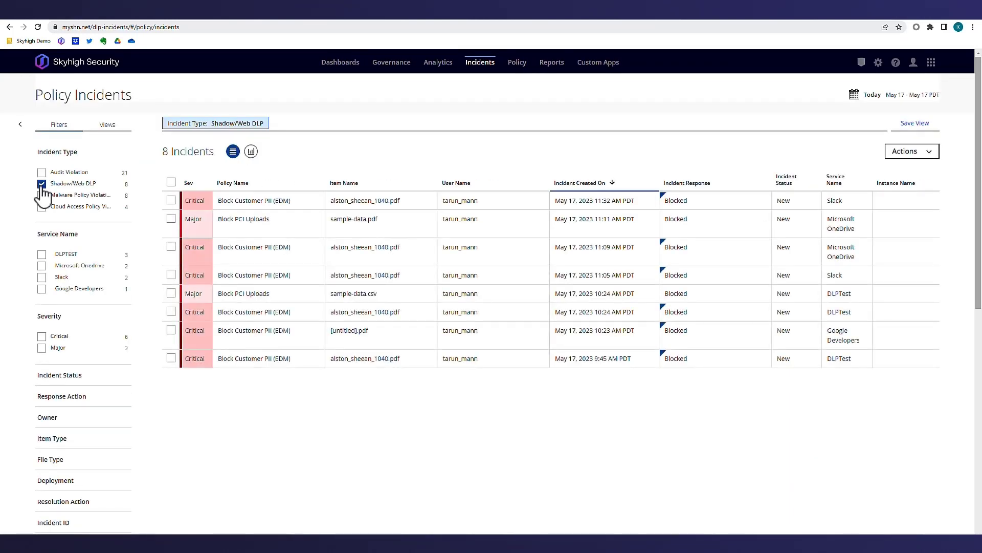
Open the blocked [untitled].pdf incident and review its 23 matches, Critical severity and PCI/Customer PII classifications.
{"action": "left_click", "coordinate": [402, 348]}
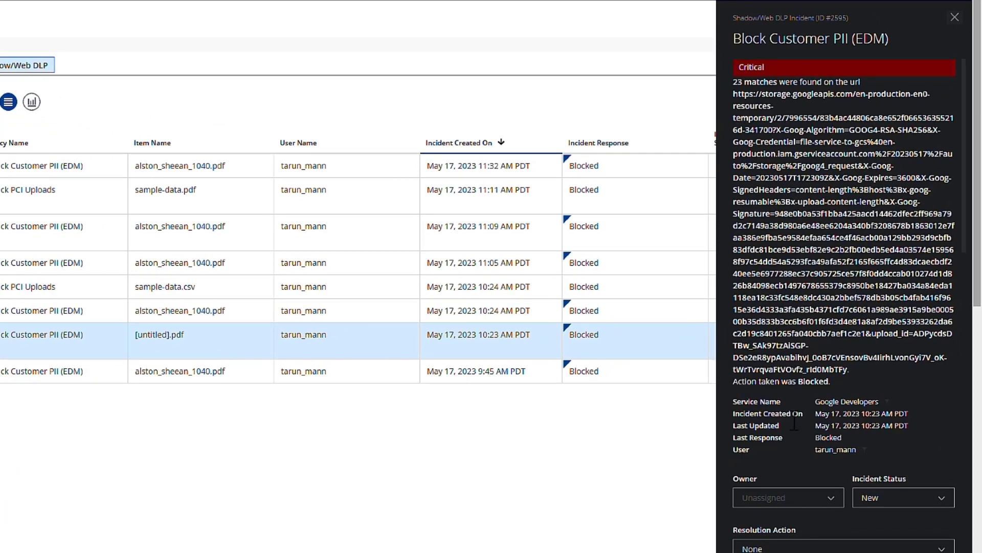
{"action": "scroll", "coordinate": [921, 474], "scroll_direction": "down", "scroll_amount": 3}
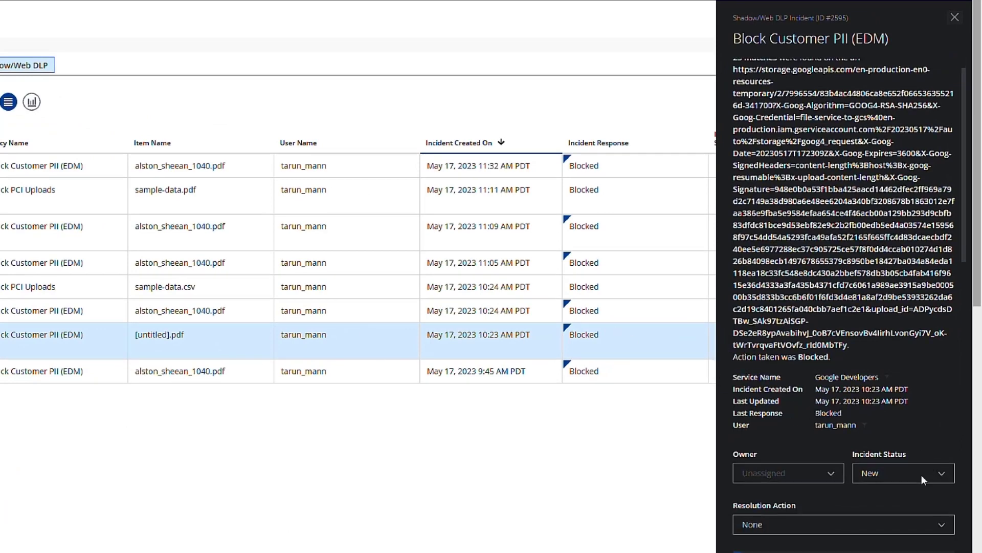
{"action": "scroll", "coordinate": [922, 475], "scroll_direction": "down", "scroll_amount": 3}
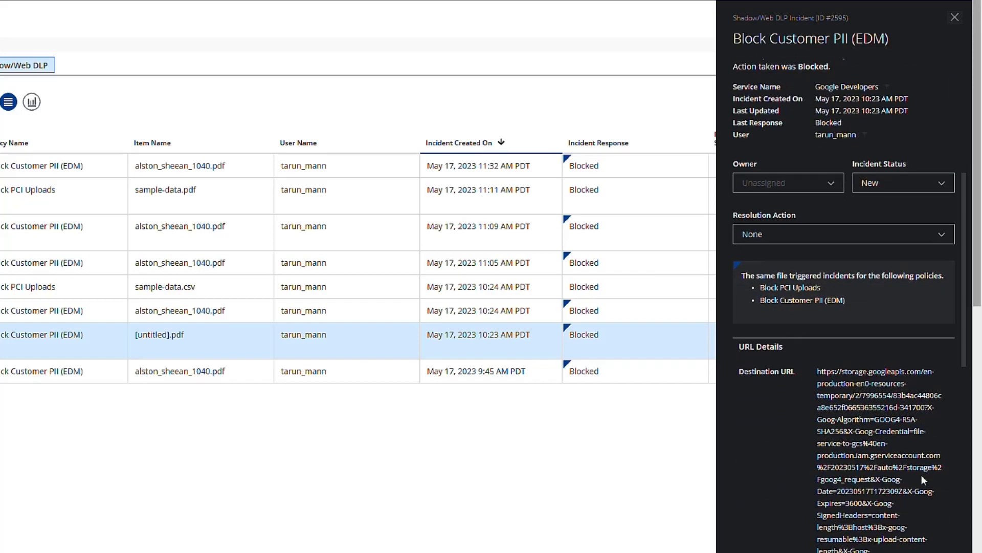
{"action": "scroll", "coordinate": [922, 475], "scroll_direction": "down", "scroll_amount": 6}
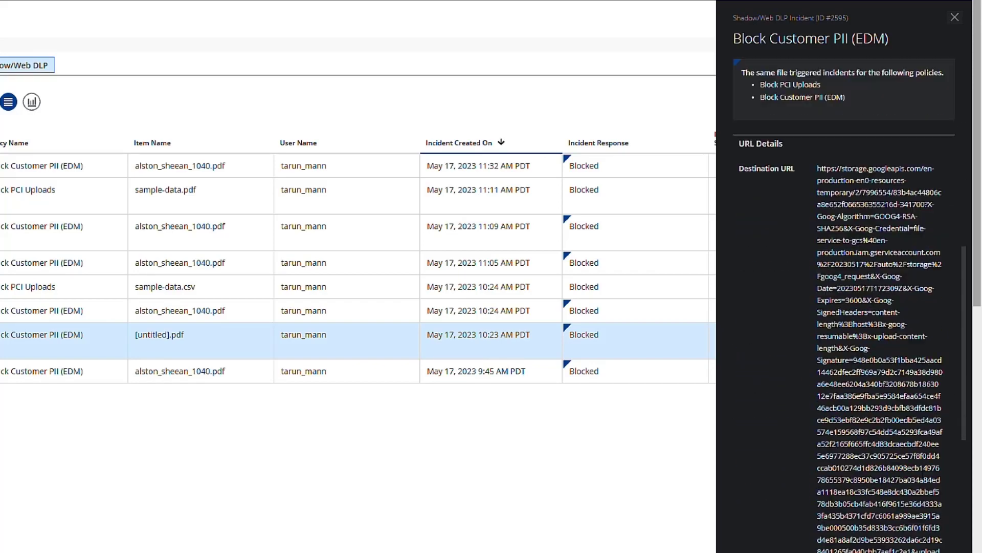
{"action": "scroll", "coordinate": [922, 475], "scroll_direction": "down", "scroll_amount": 6}
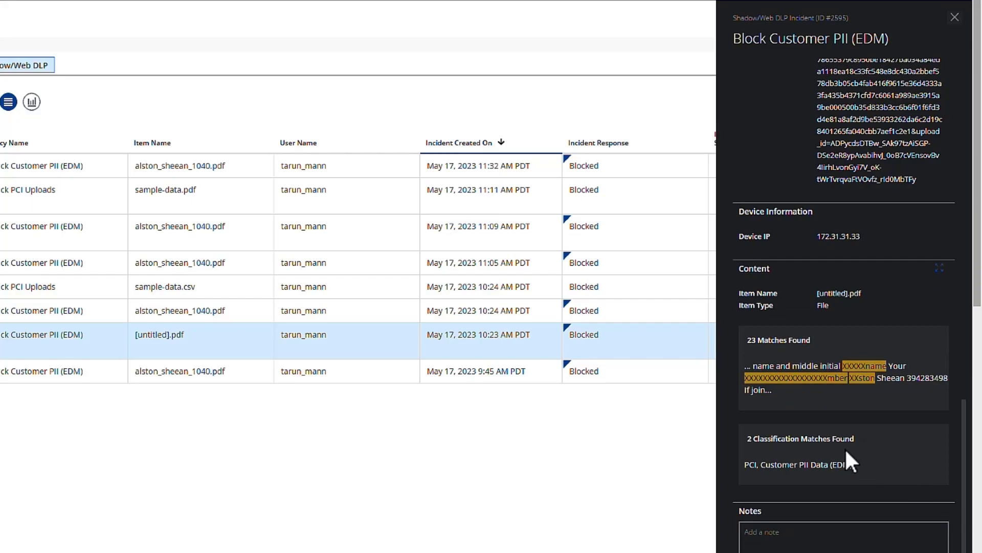
{"action": "scroll", "coordinate": [845, 447], "scroll_direction": "up", "scroll_amount": 12}
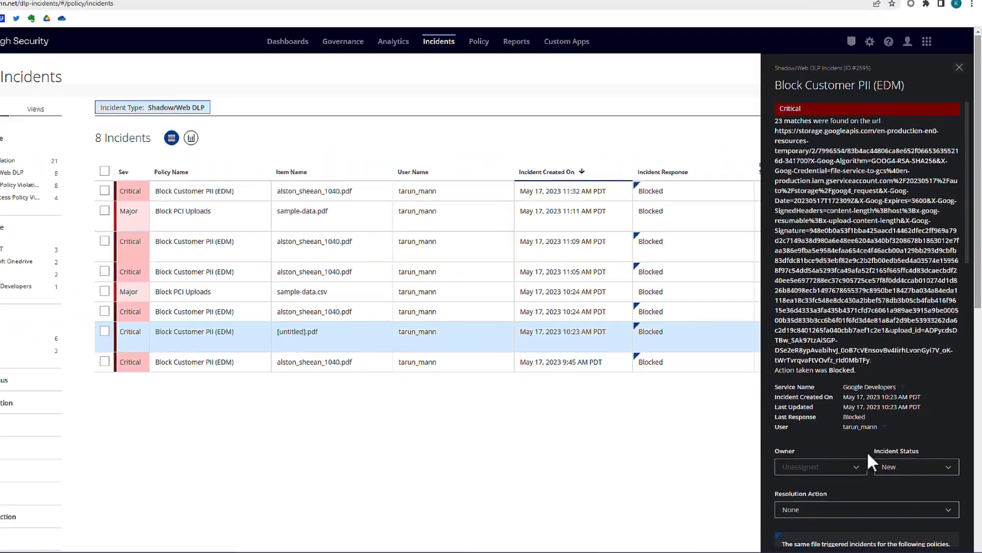